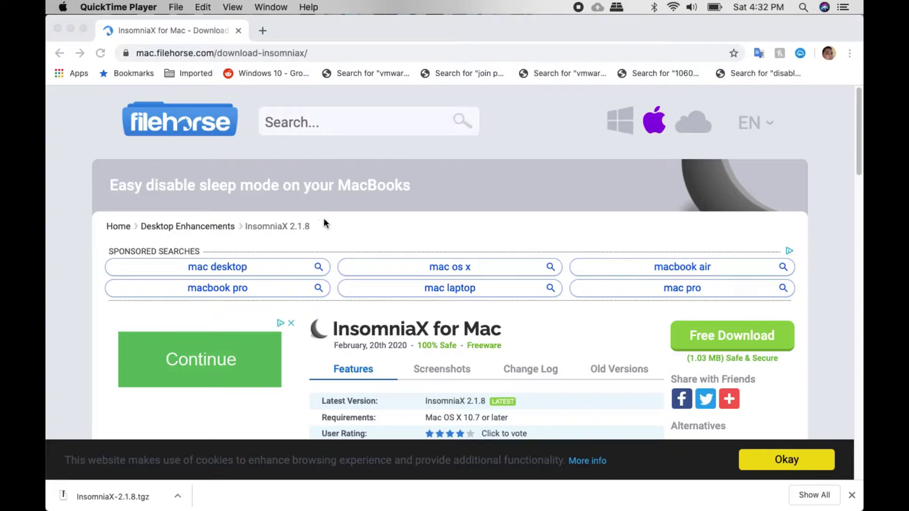
Bring the Chrome window with the FileHorse InsomniaX 2.1.8 page to the front.
click(858, 118)
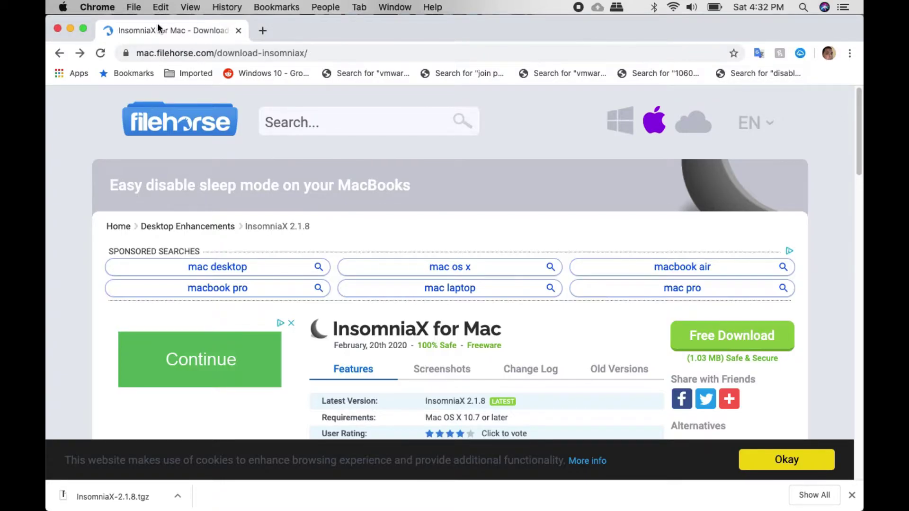
Extract InsomniaX-2.1.8.tgz in Downloads and drag the InsomniaX app into Applications.
click(69, 29)
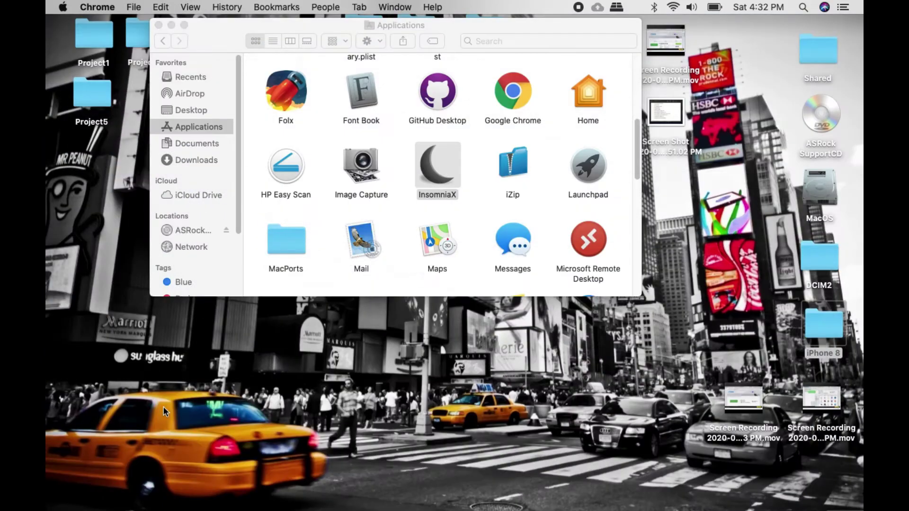
click(187, 157)
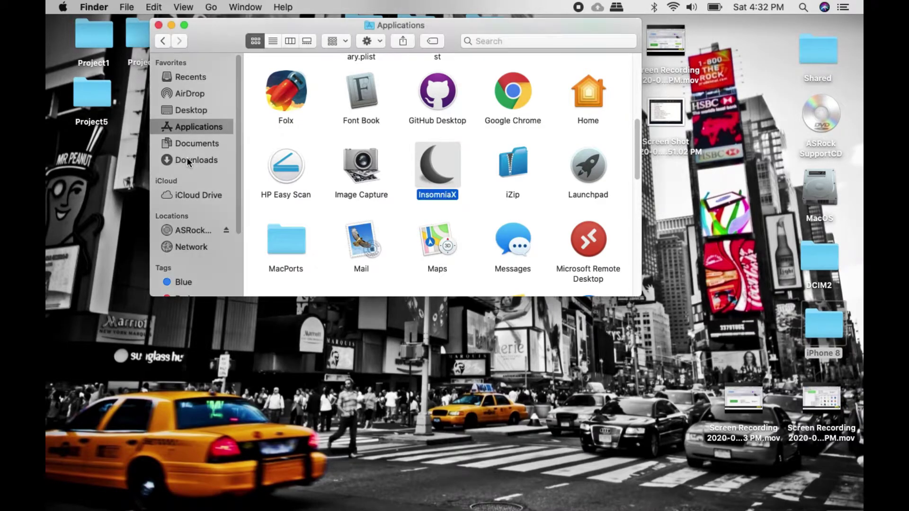
click(187, 157)
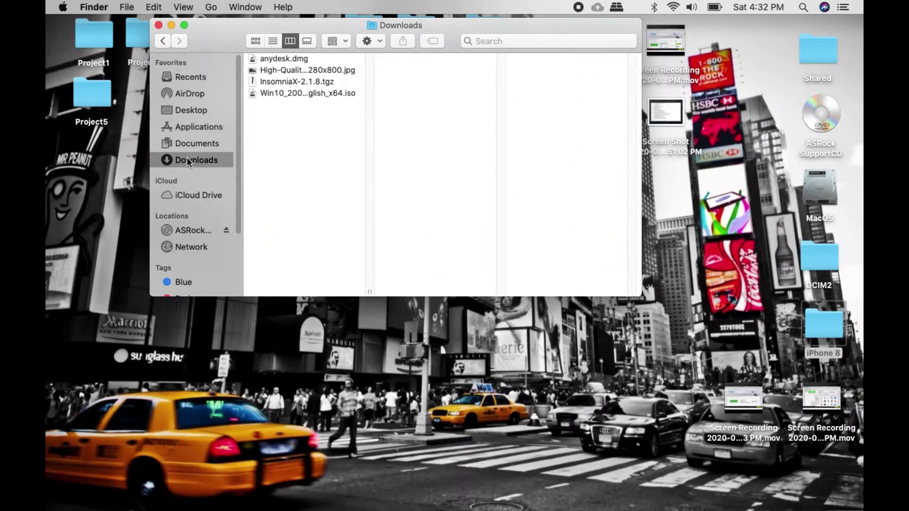
double_click(279, 81)
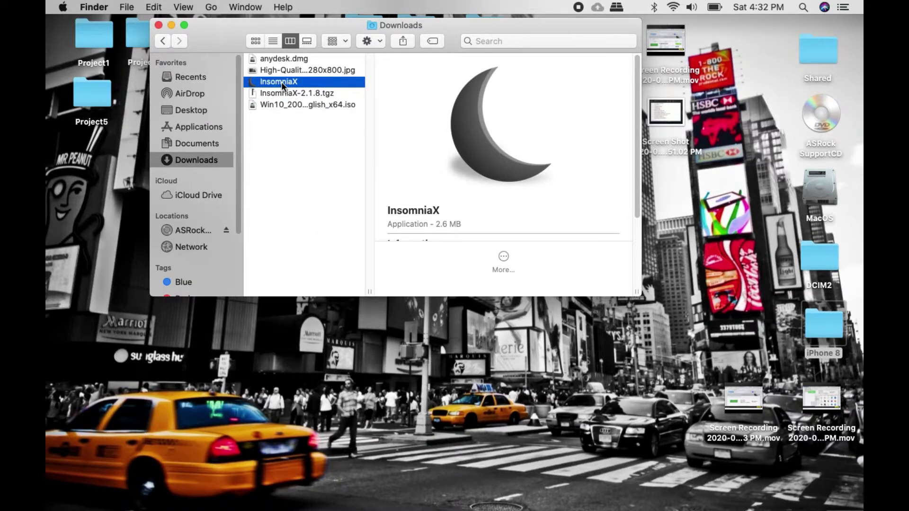
drag(281, 82, 208, 131)
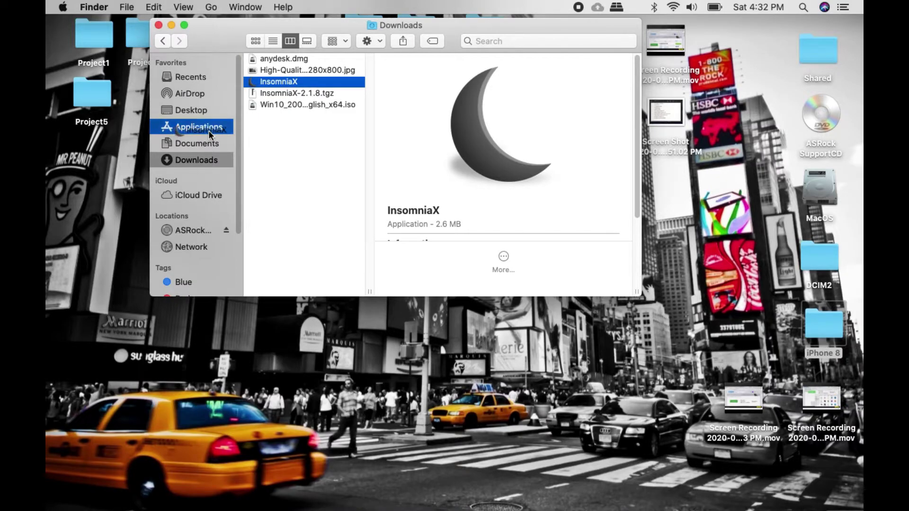
mouse_move(209, 130)
mouse_down()
mouse_move(347, 386)
mouse_move(206, 164)
mouse_up()
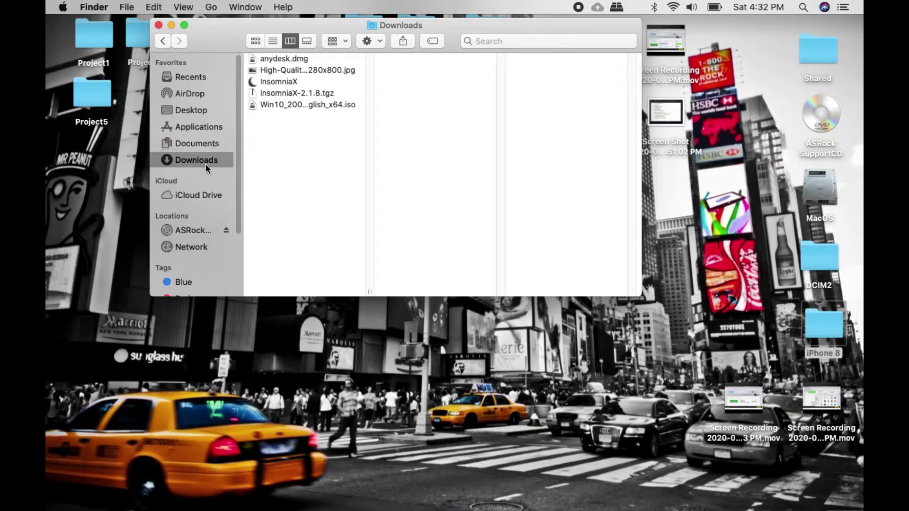
Launch InsomniaX from Applications and choose Check Automatically for updates.
click(190, 130)
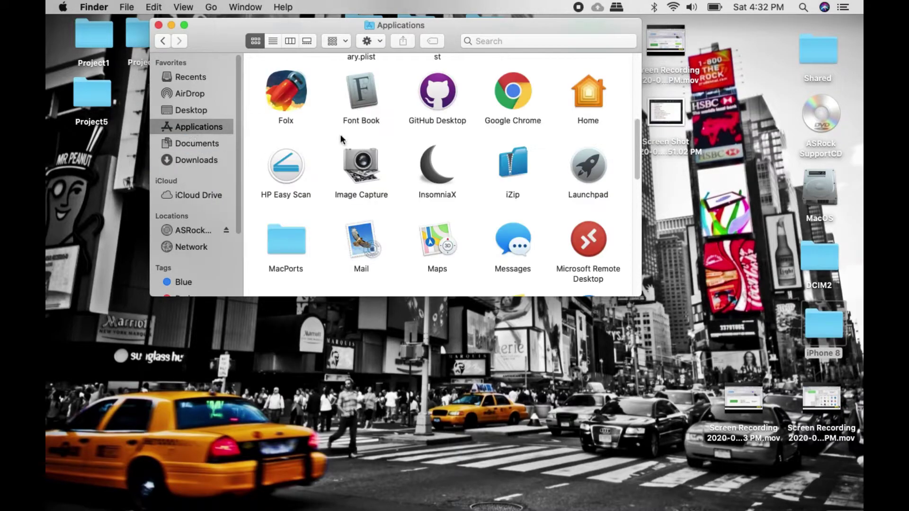
click(431, 176)
double_click(432, 175)
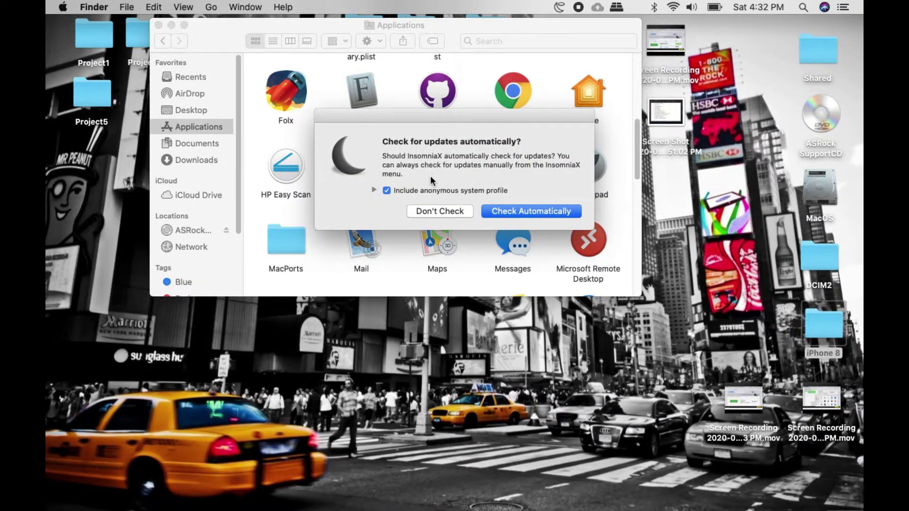
click(506, 211)
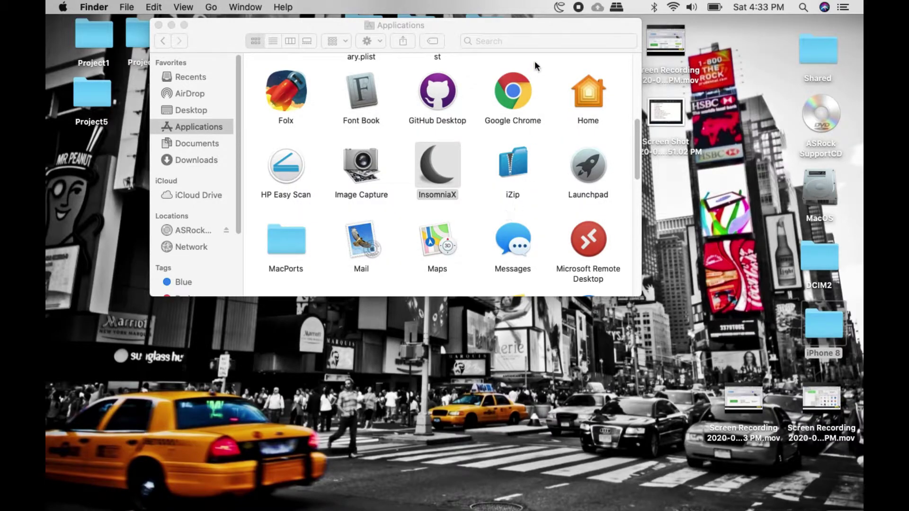
Enable Preferences > Save states on exit from the InsomniaX menu-bar moon icon.
click(559, 9)
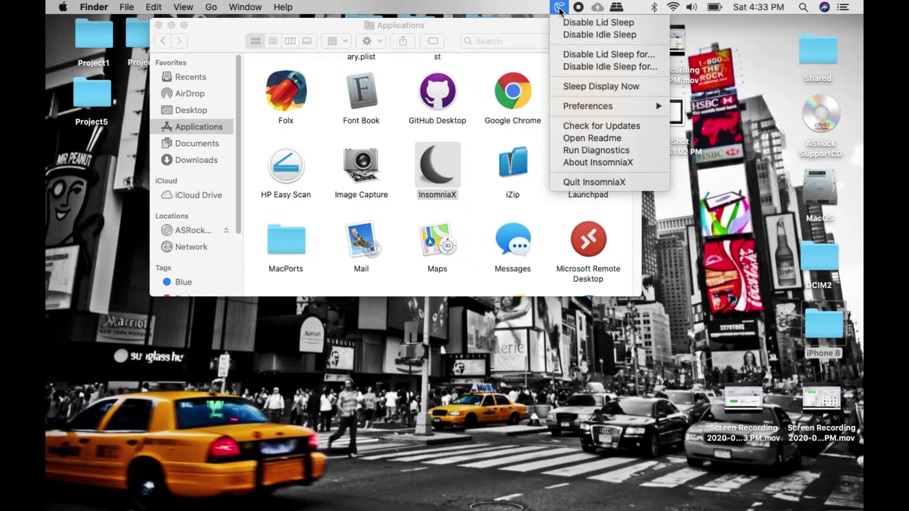
mouse_move(588, 106)
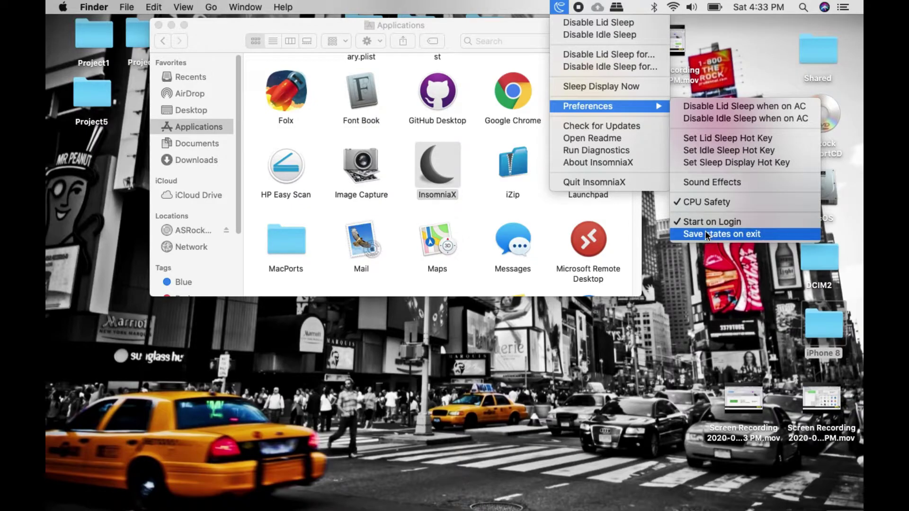
click(702, 234)
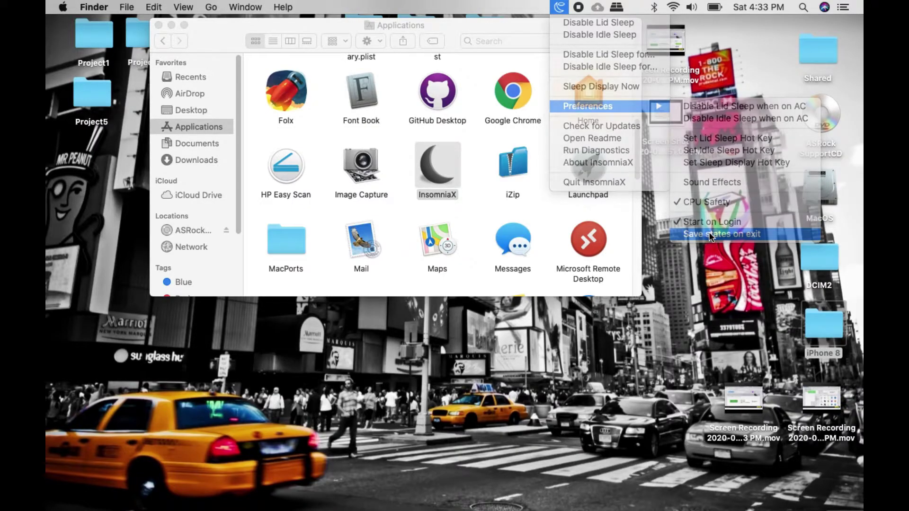
click(560, 7)
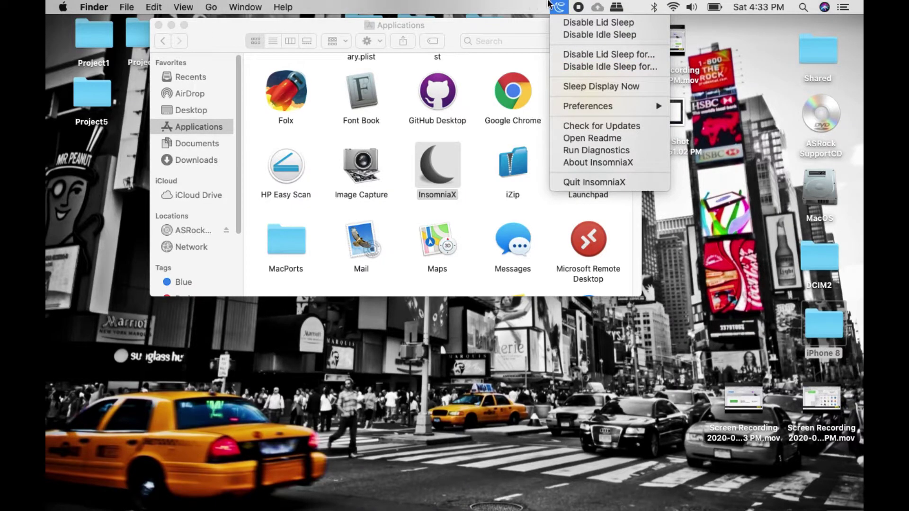
Check Disable Lid Sleep in the InsomniaX menu and glance at the battery status.
click(593, 23)
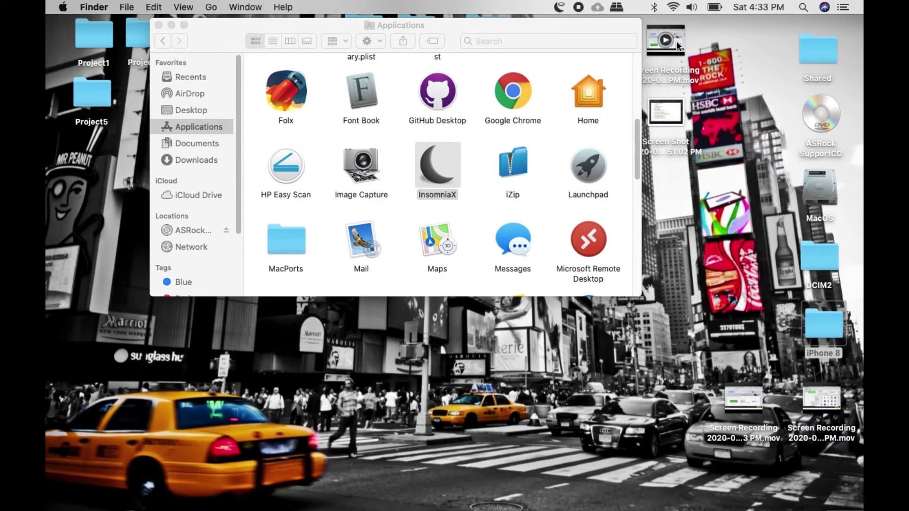
click(716, 8)
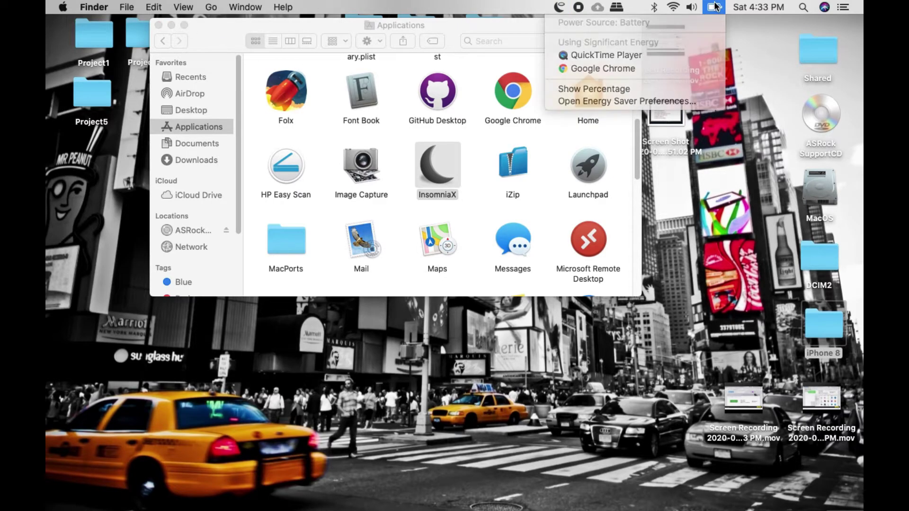
click(715, 7)
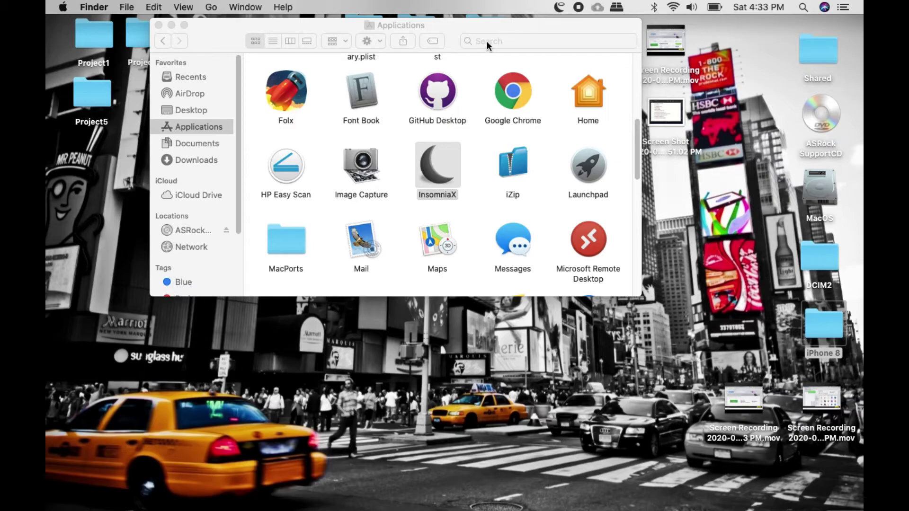
Reopen the InsomniaX menu to confirm Disable Lid Sleep is checked.
click(559, 7)
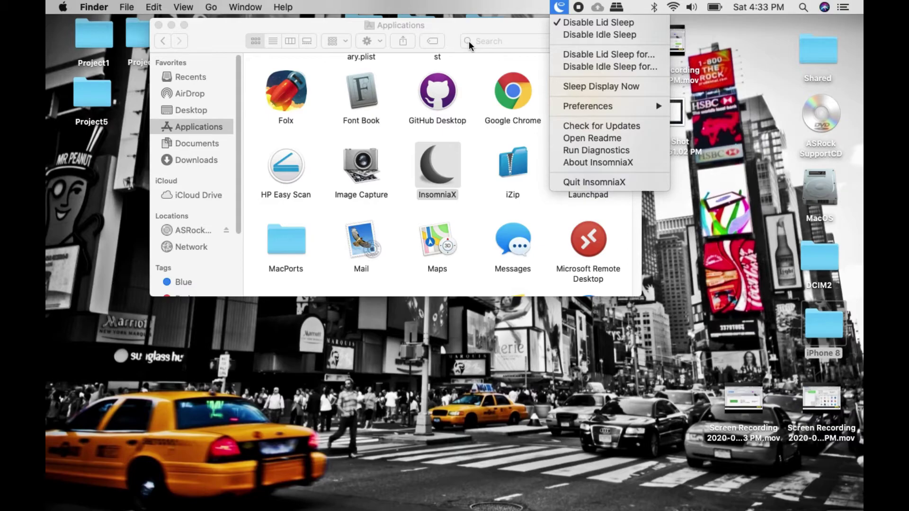
click(439, 178)
click(559, 7)
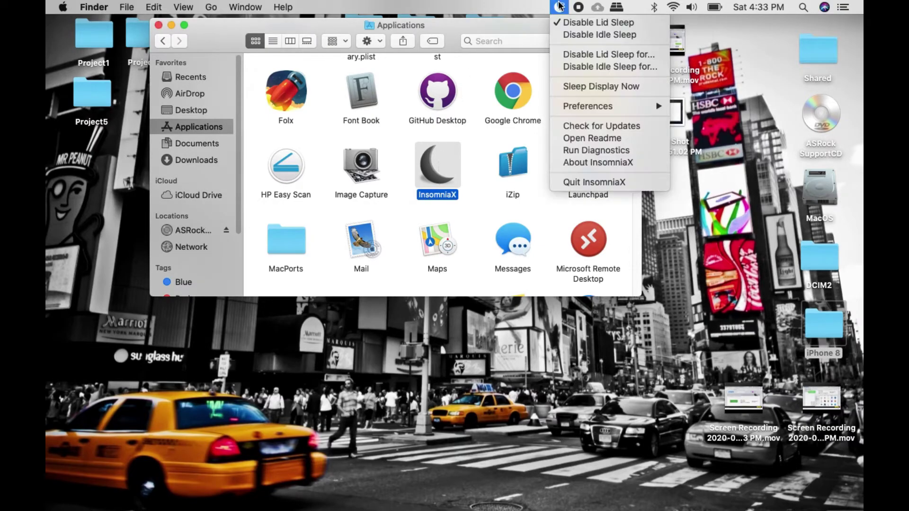